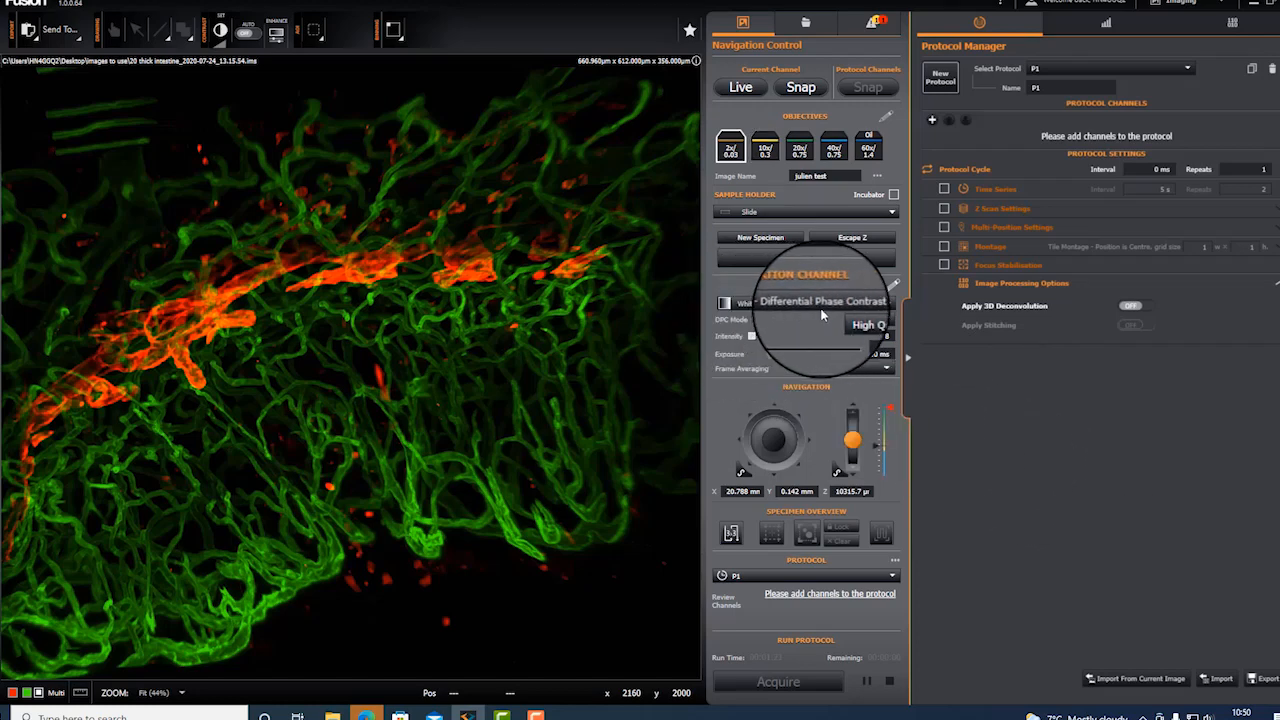
Step: Start the live differential phase contrast view with auto contrast, and switch to the 10x objective to centre the tissue area of interest
click(758, 92)
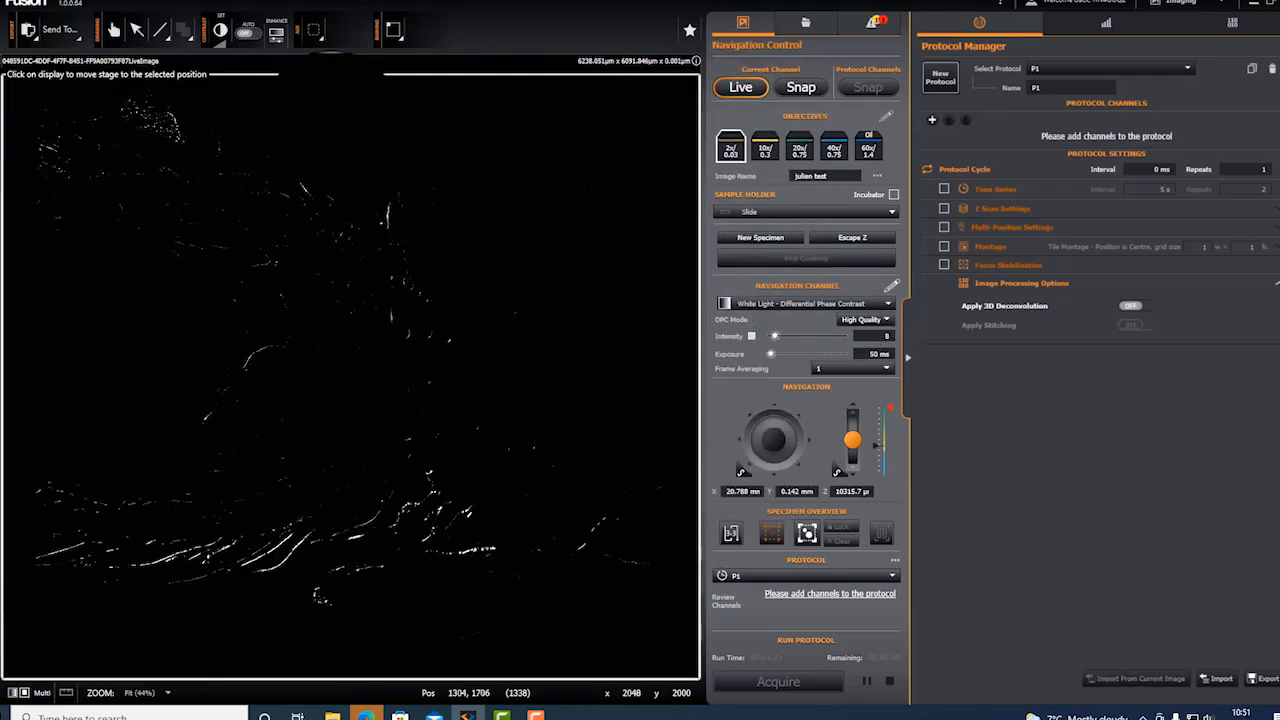
click(245, 32)
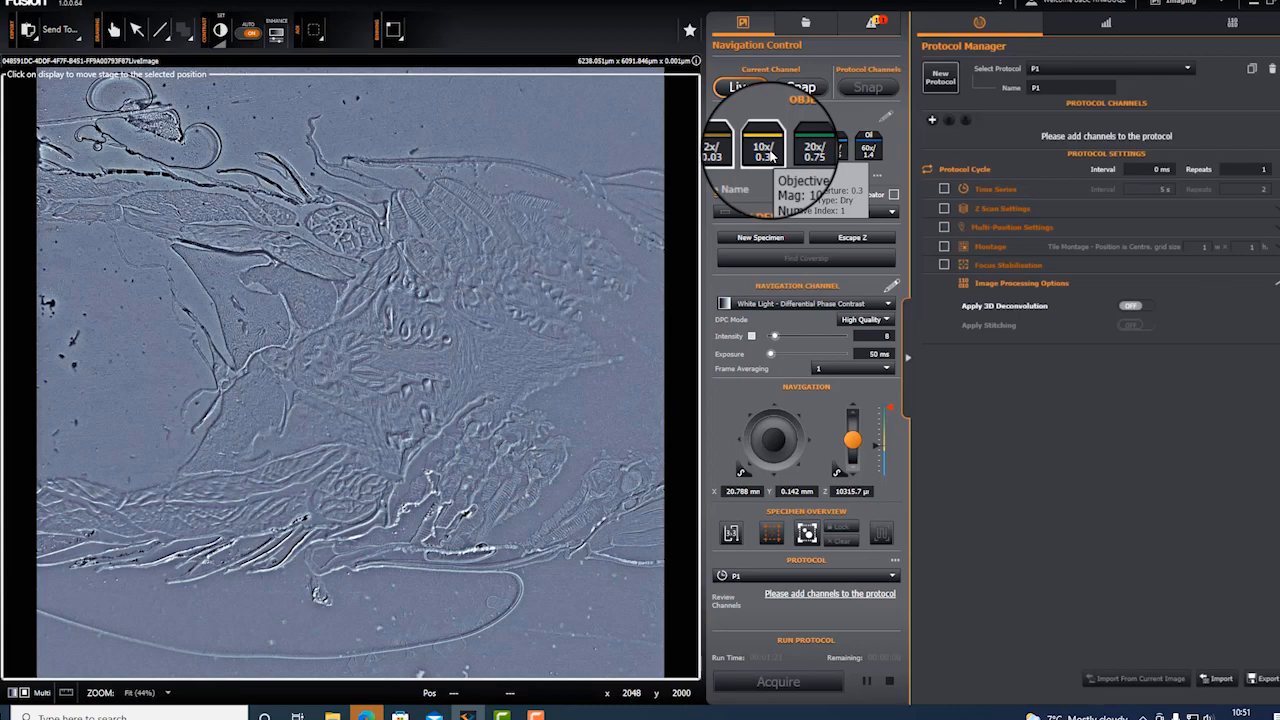
click(770, 153)
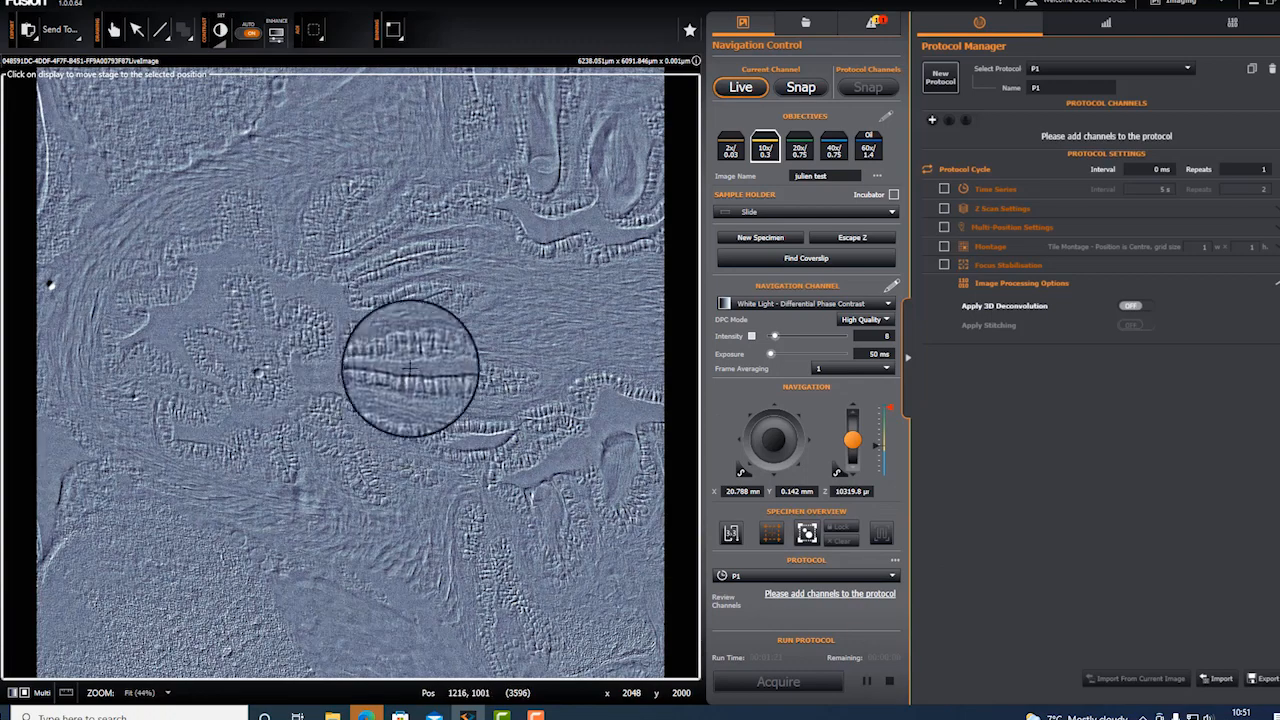
click(487, 343)
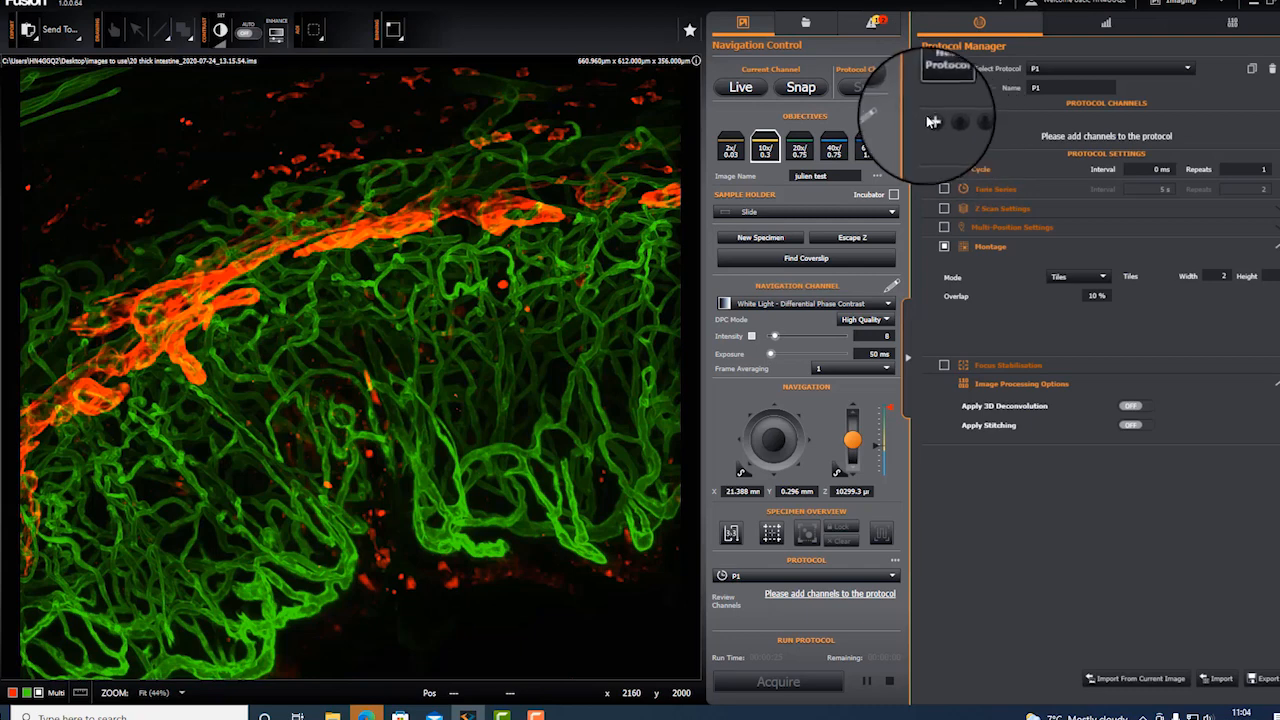
Step: Add the epifluorescence (EPI) Red, Green and Blue channels to protocol P1, keeping the montage option enabled
click(931, 121)
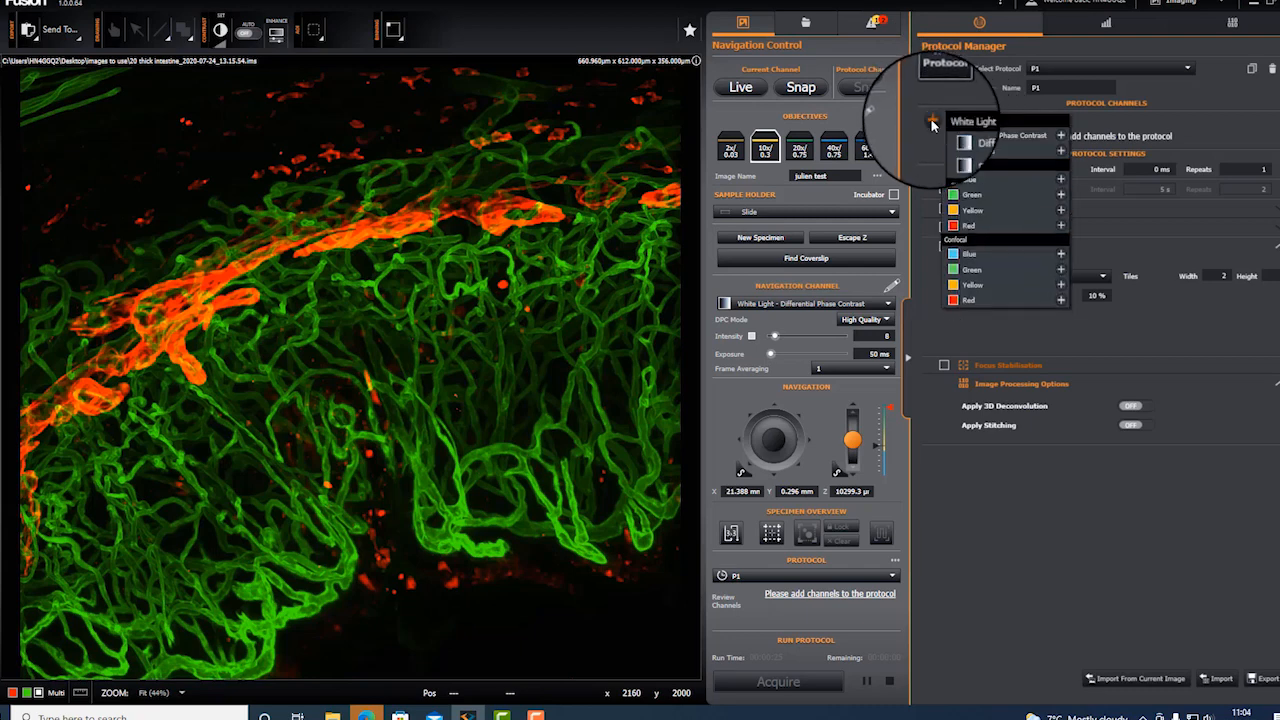
click(985, 228)
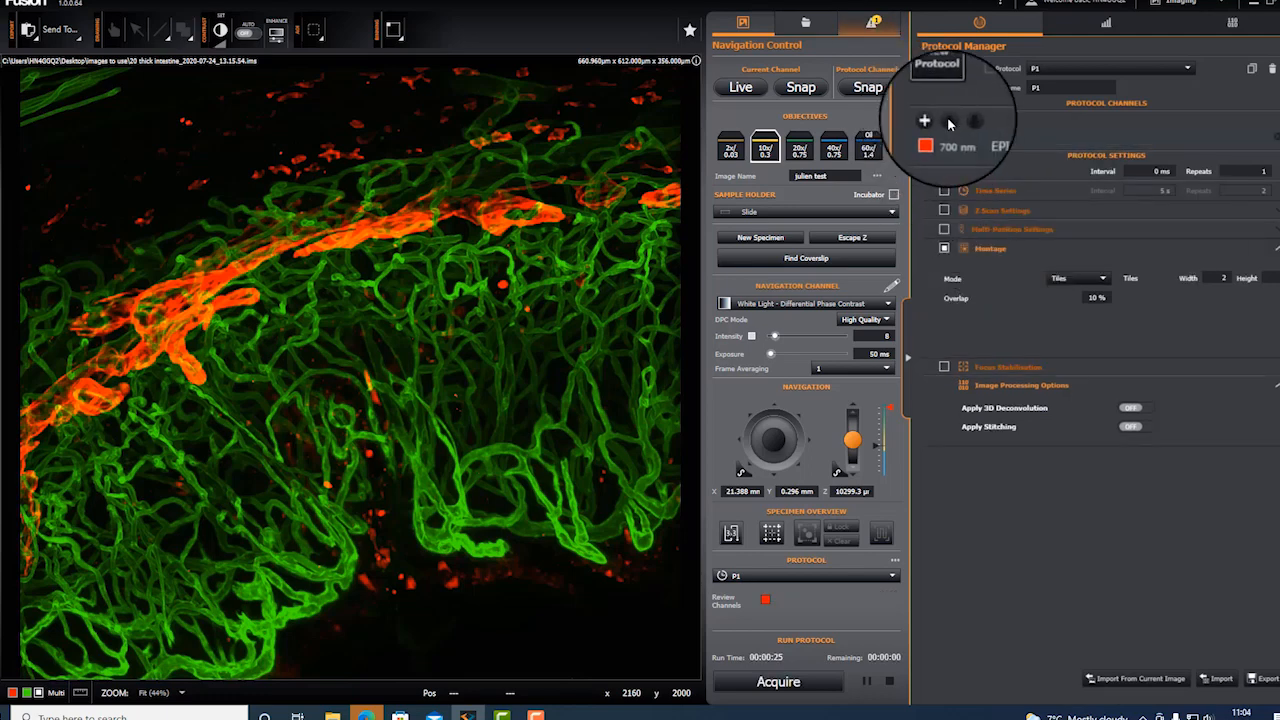
click(931, 121)
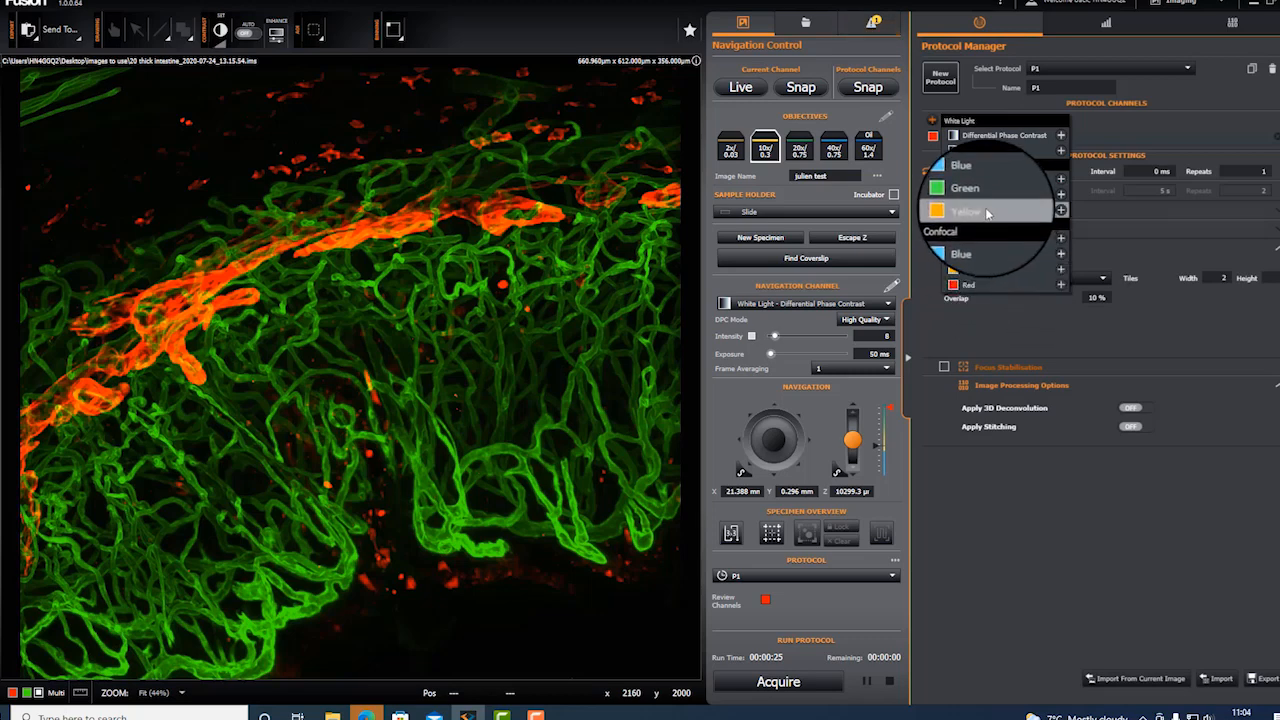
click(982, 198)
click(932, 122)
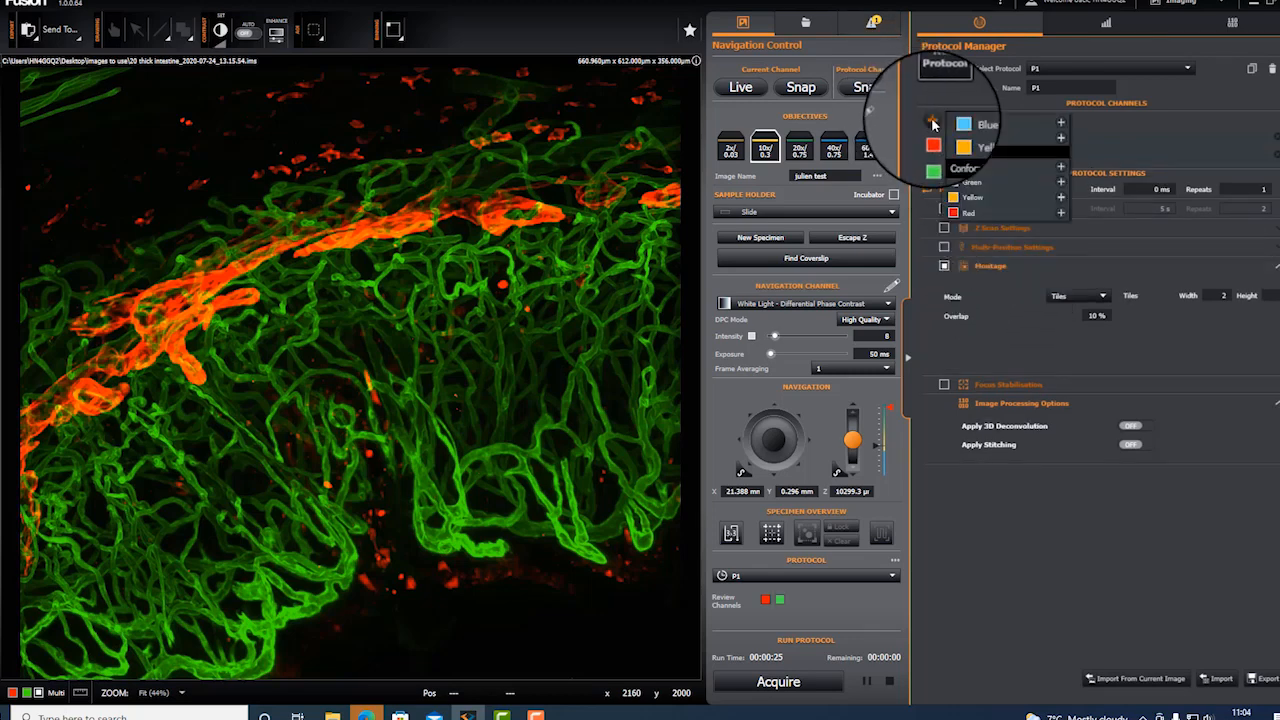
click(969, 183)
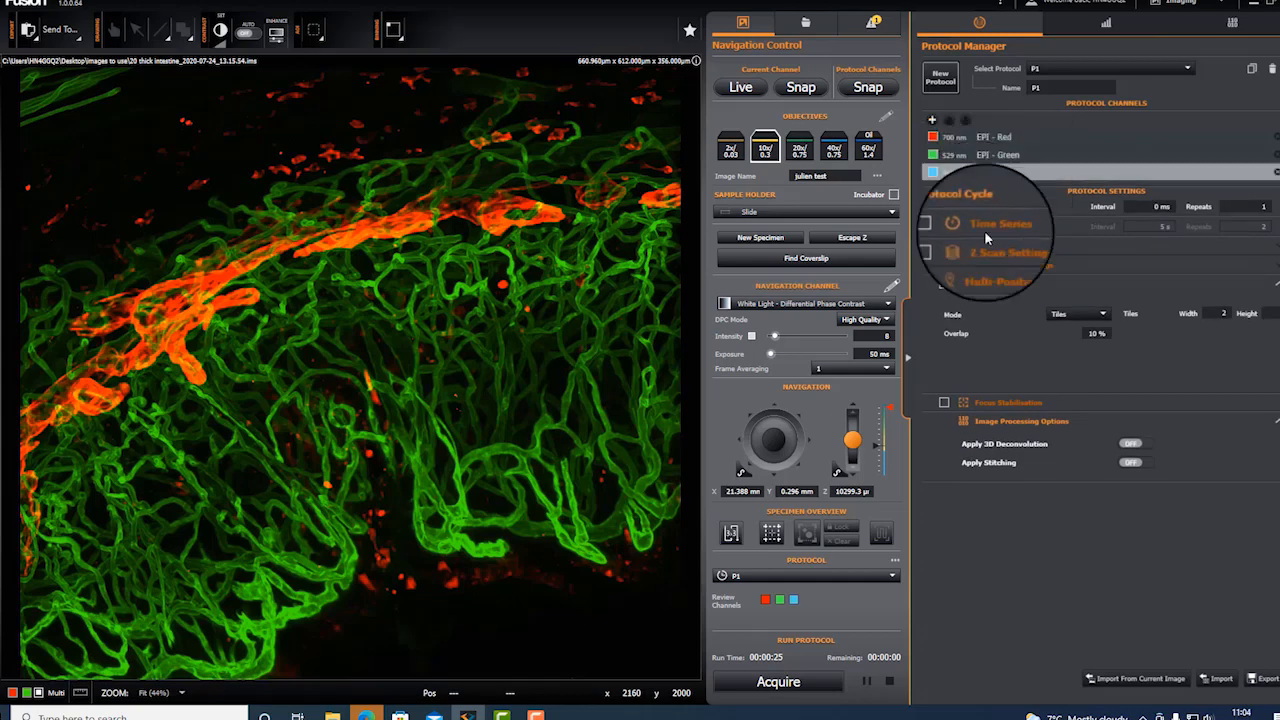
click(944, 284)
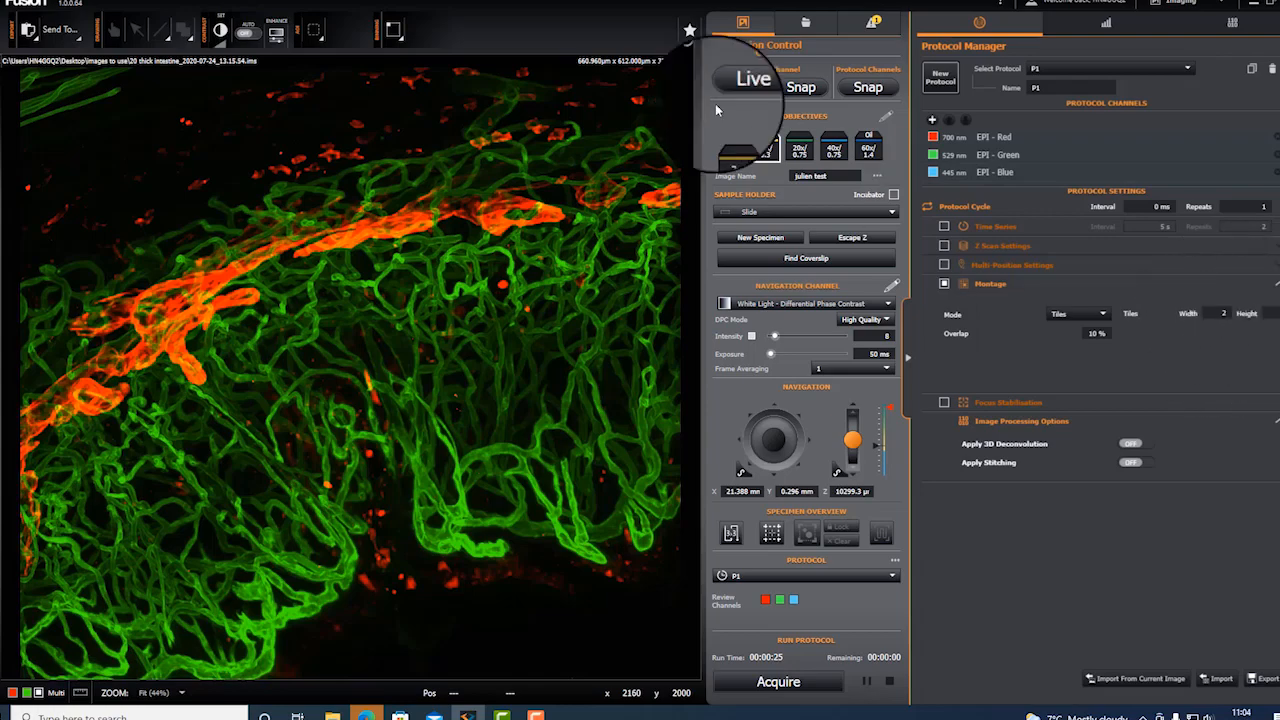
Step: Preview the EPI - Green channel live and check the montage mode options, keeping Tiles
click(757, 90)
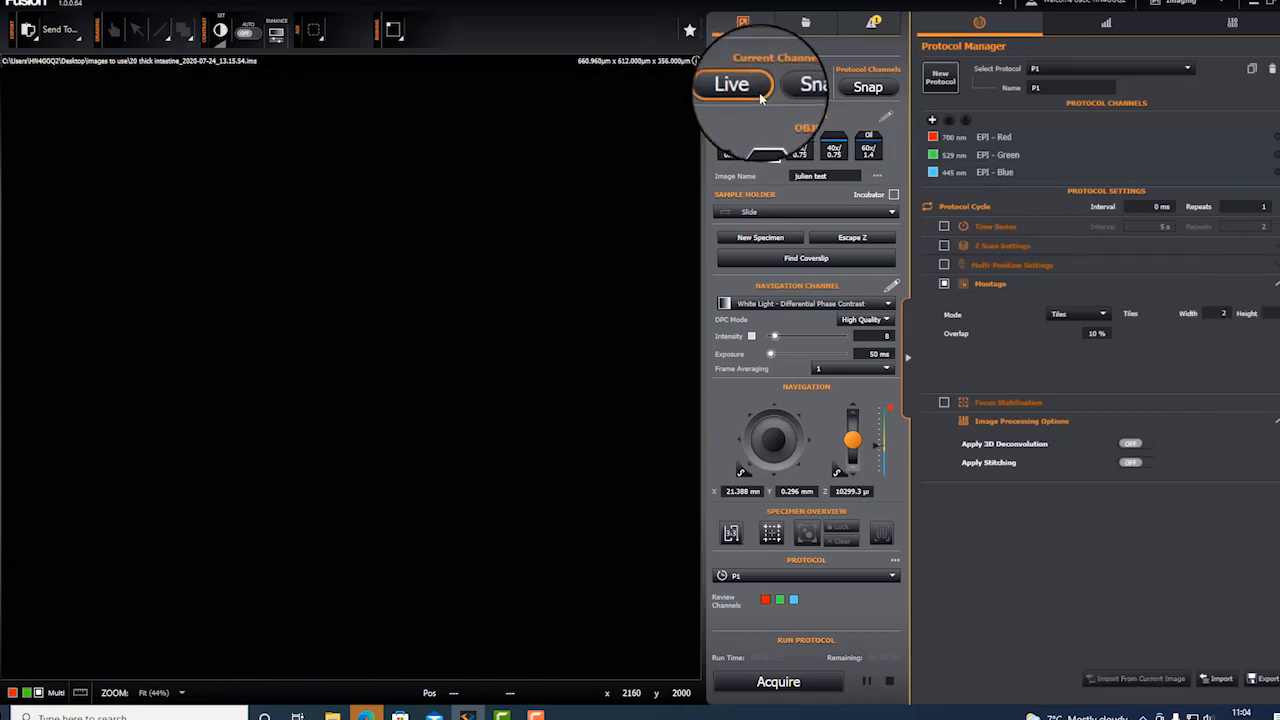
click(977, 157)
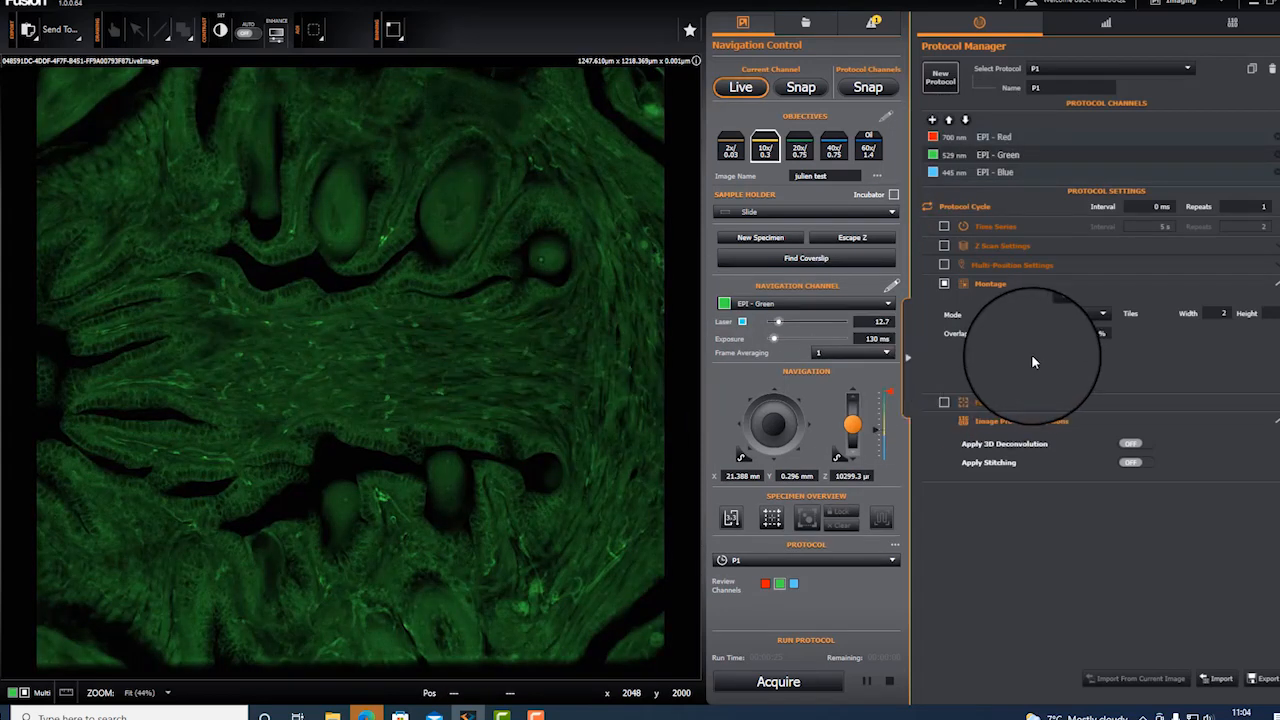
click(1103, 314)
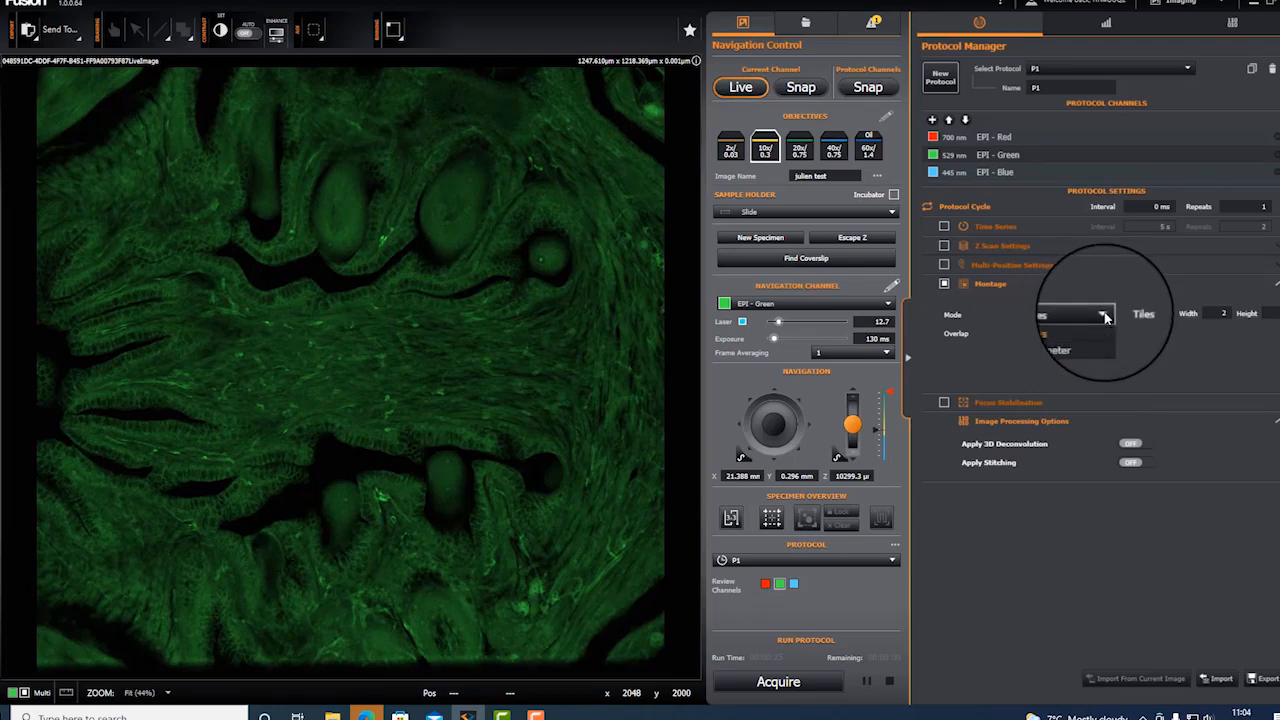
click(999, 369)
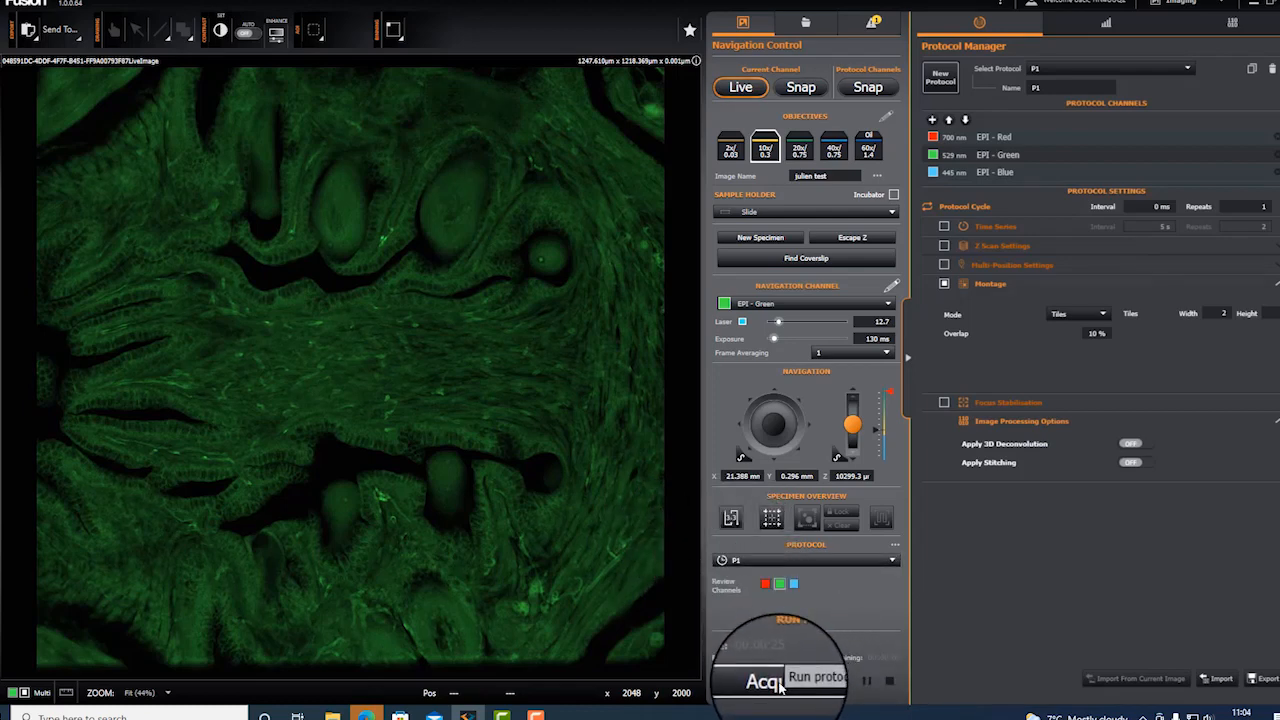
Step: Enable 3D deconvolution for protocol P1 and acquire the three-channel montage
click(1150, 446)
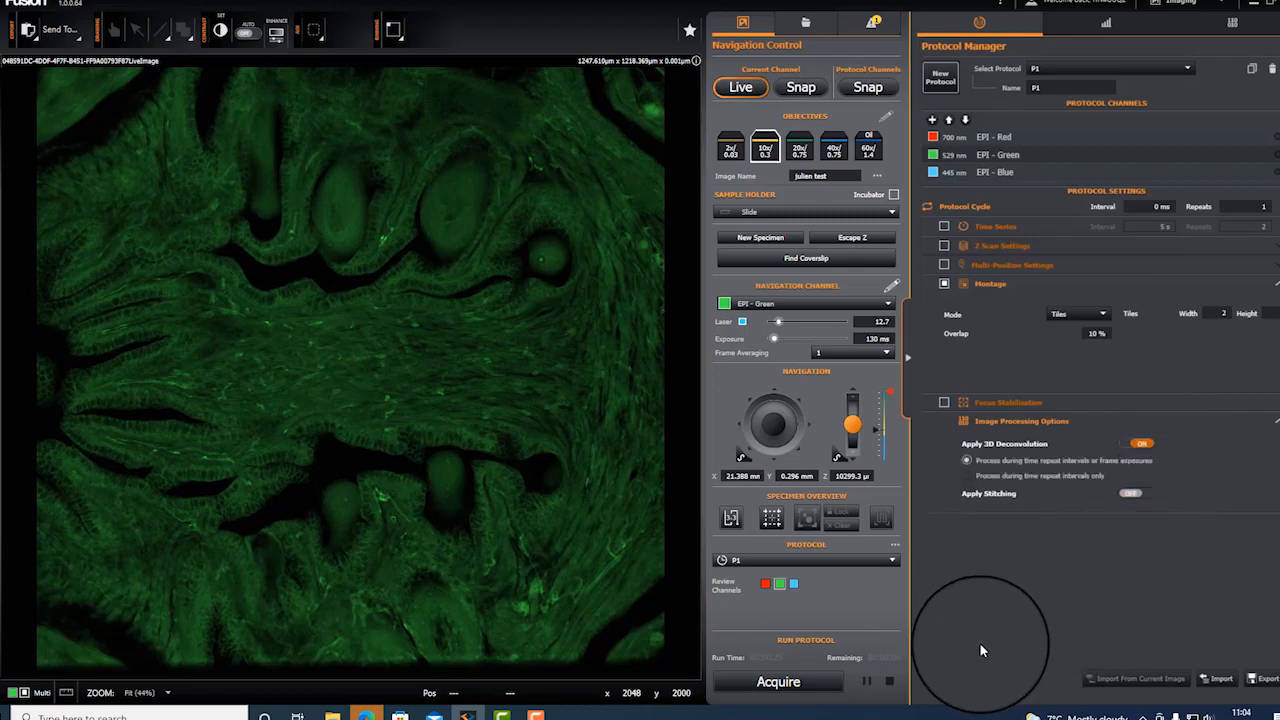
click(770, 682)
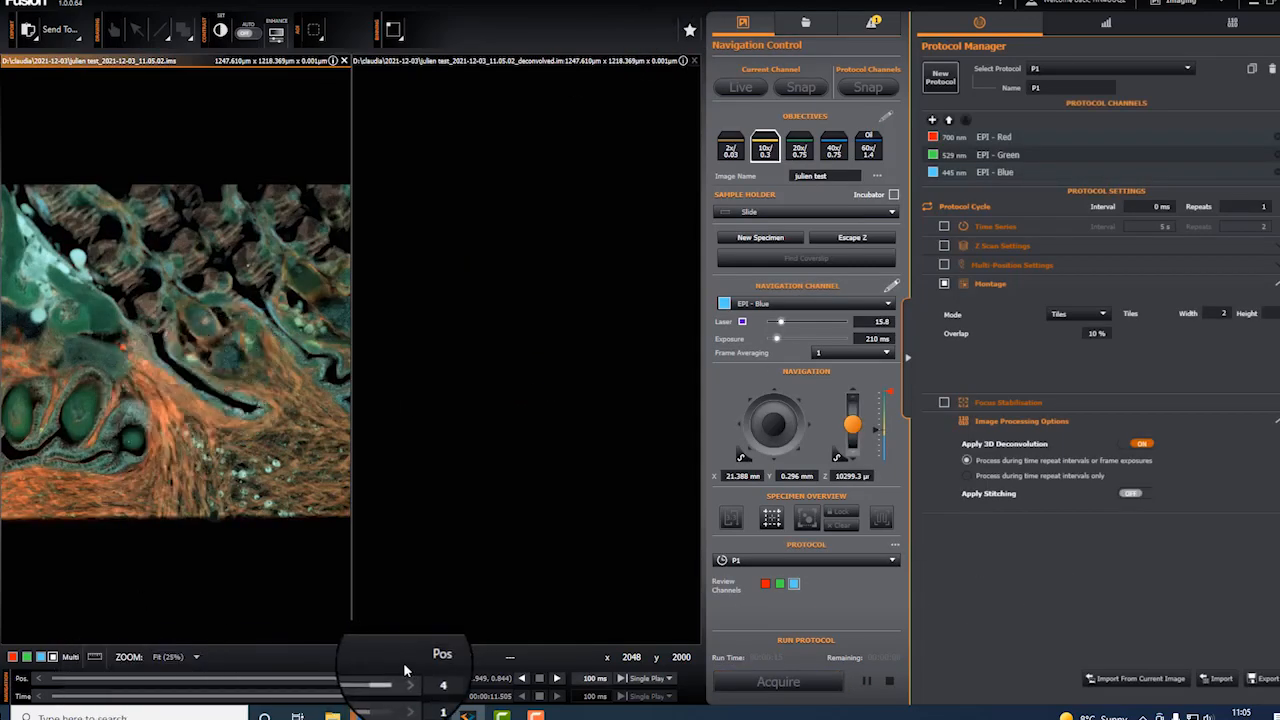
Step: Review the acquired montage tiles position by position, comparing the original image with the deconvolved one
drag(391, 680, 52, 678)
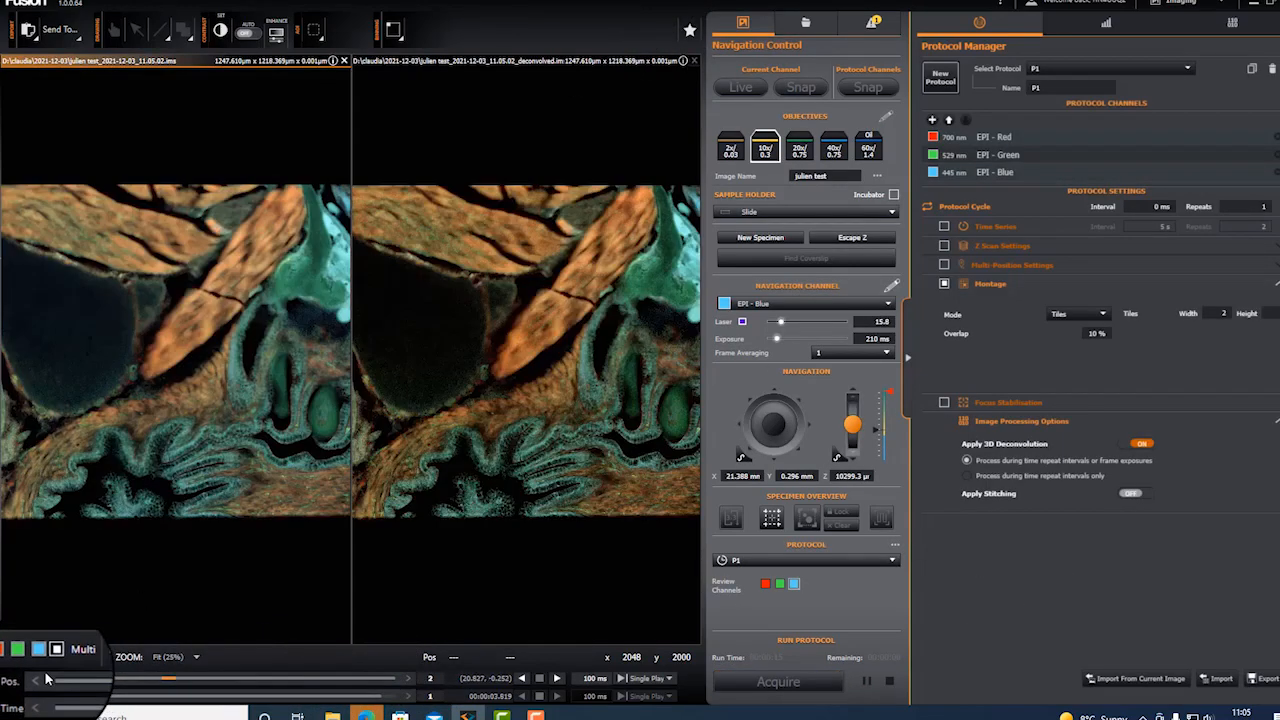
click(408, 681)
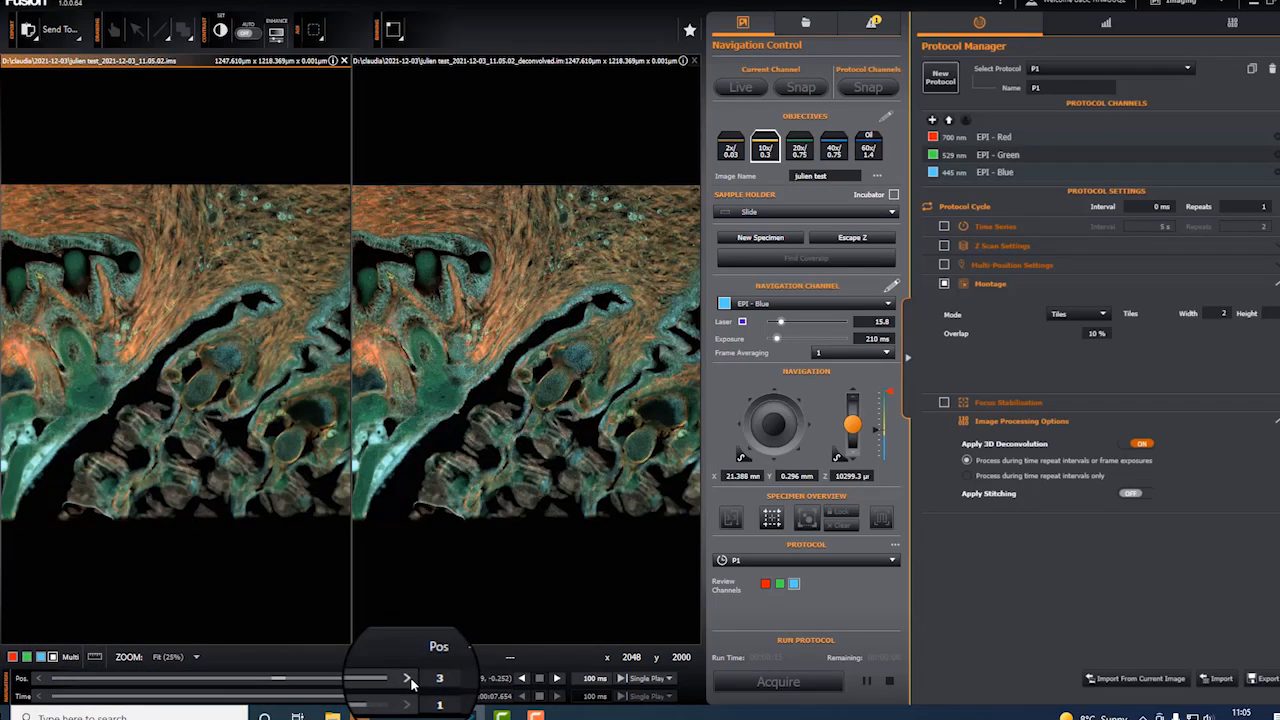
click(409, 681)
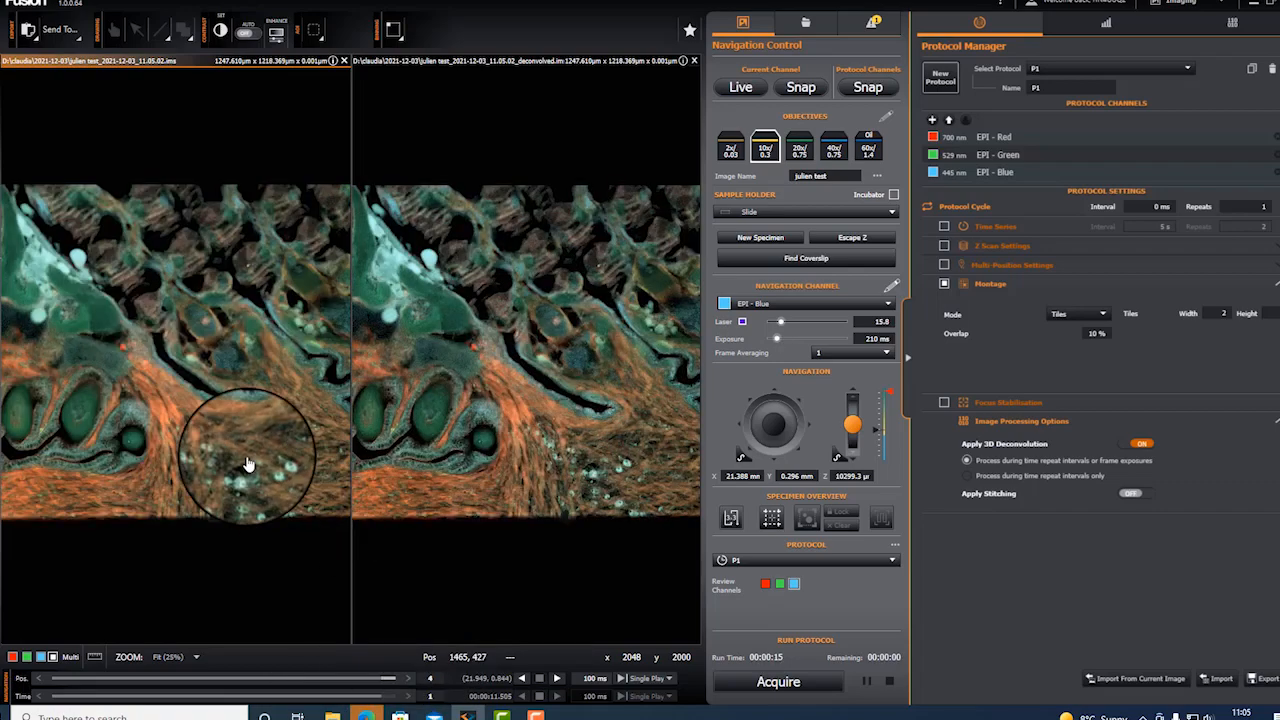
Step: Stitch the acquired montage in High Quality mode with automatic channel selection
click(1232, 22)
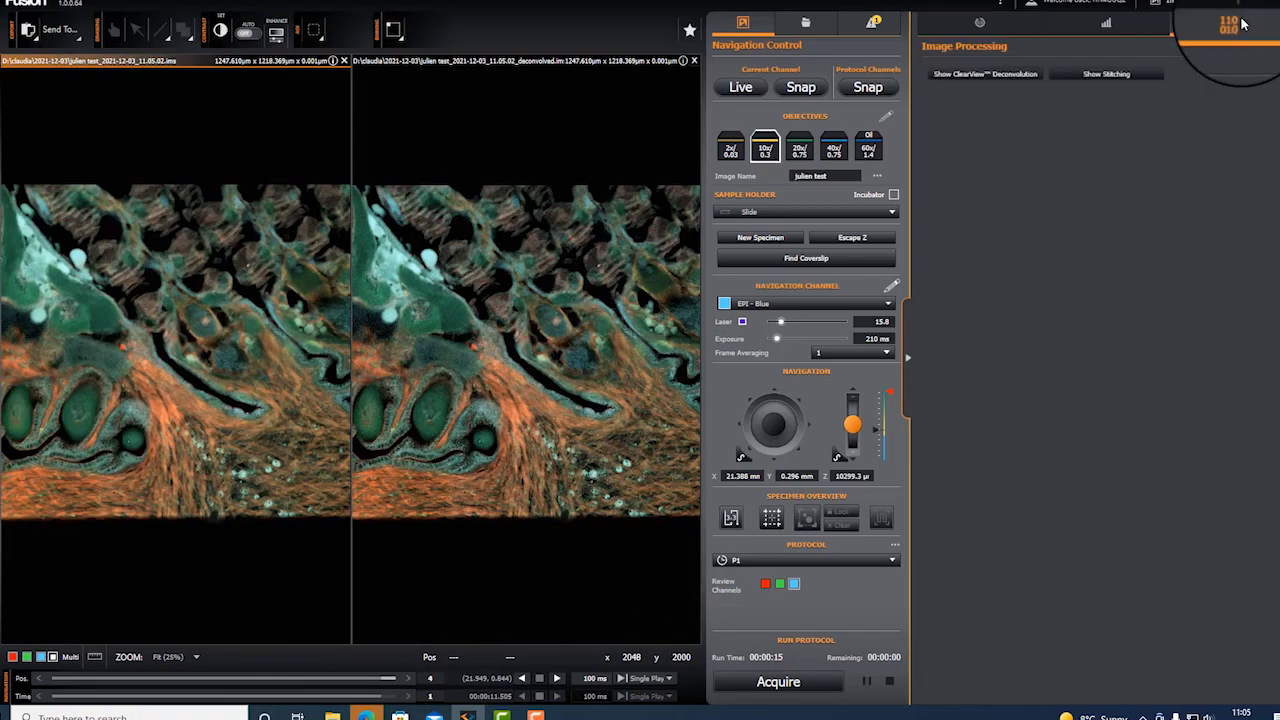
click(1124, 76)
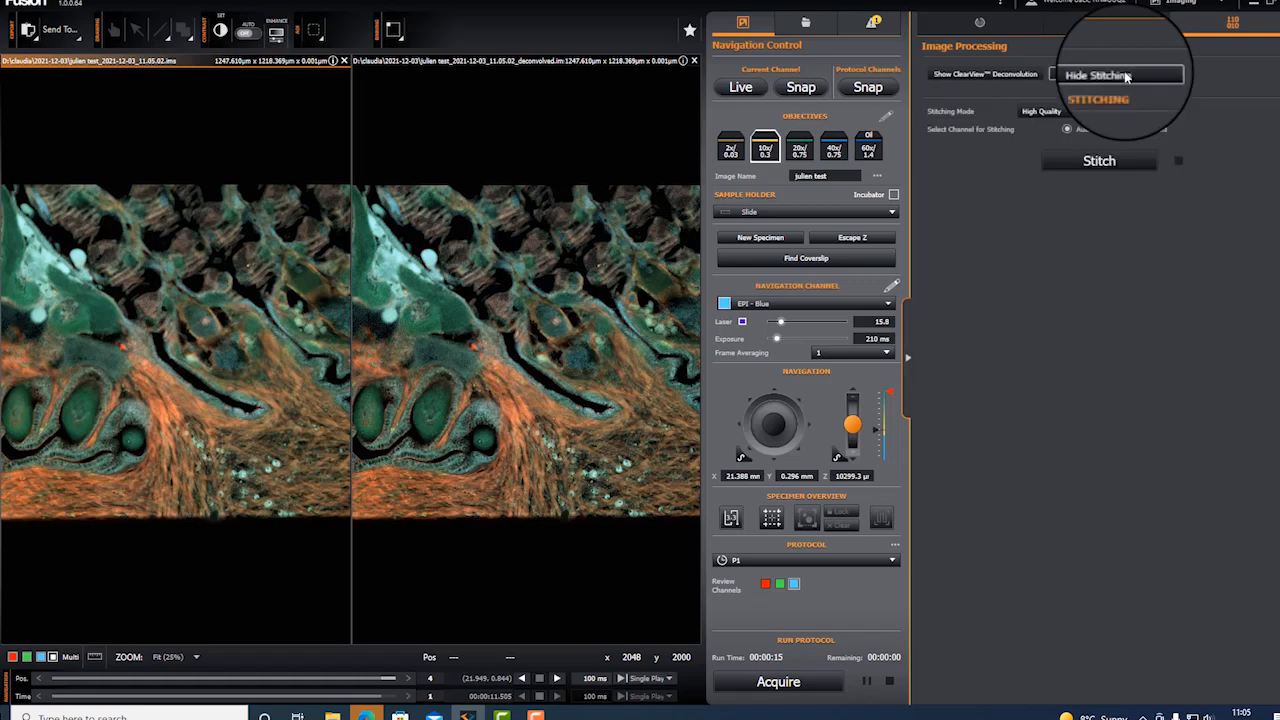
click(1105, 163)
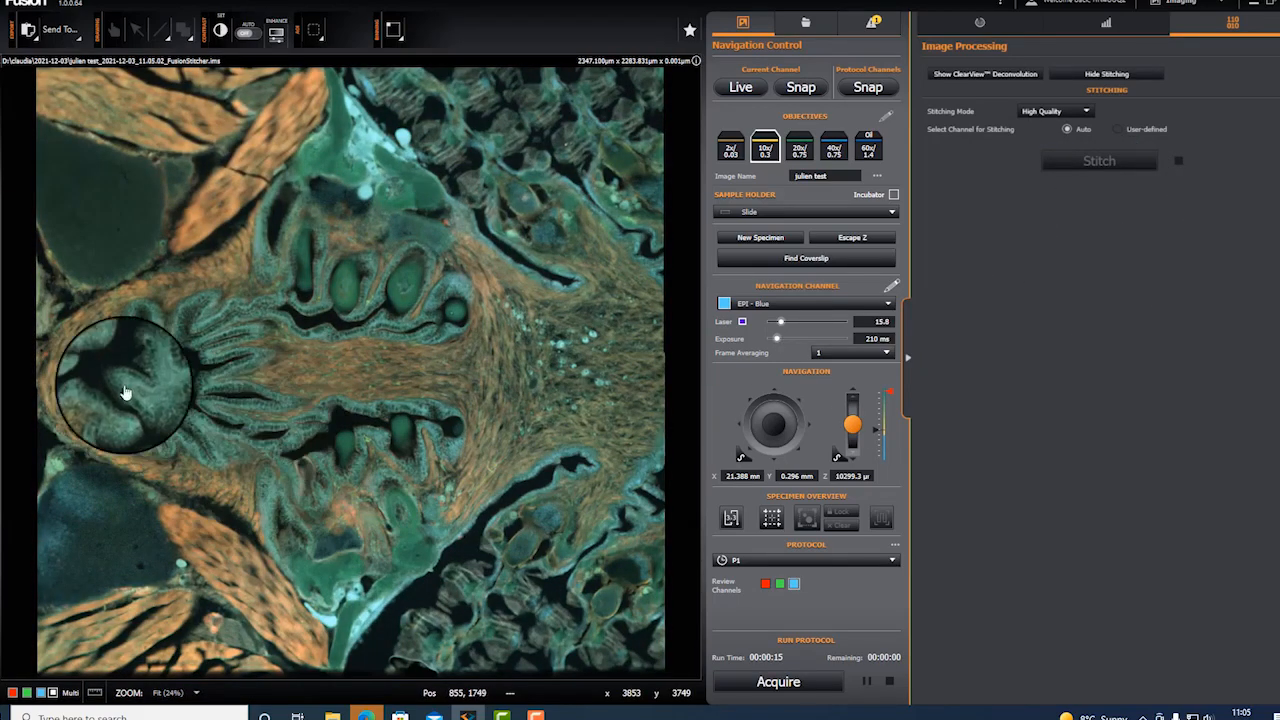
Step: Examine the stitched image both as a whole and at 50% zoom for tissue detail and tile seams
scroll(251, 408, up, 2)
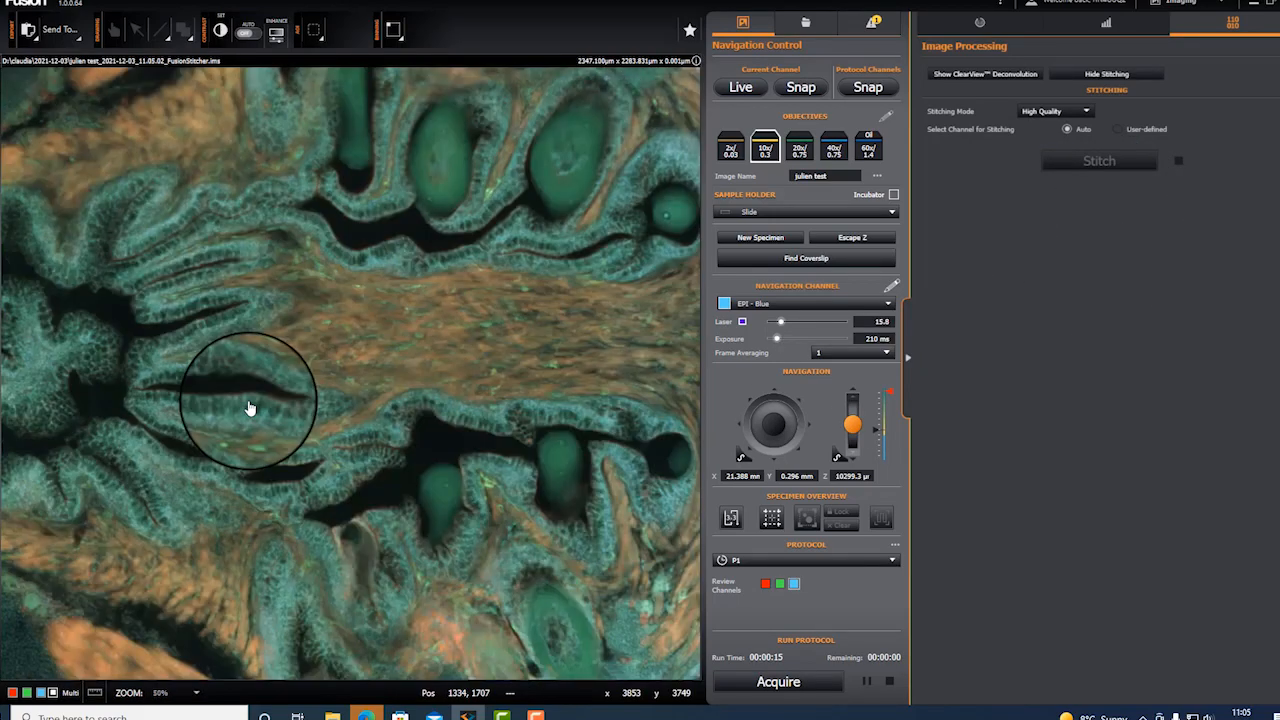
scroll(251, 408, down, 2)
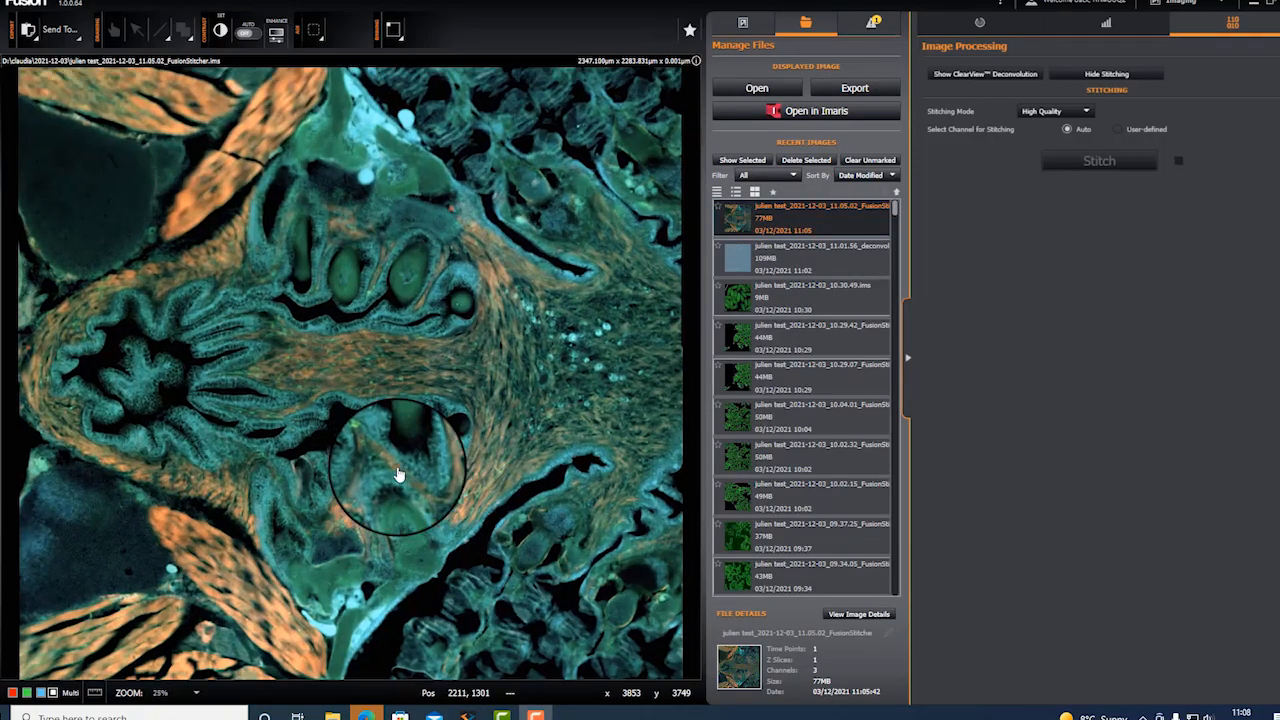
scroll(396, 465, up, 2)
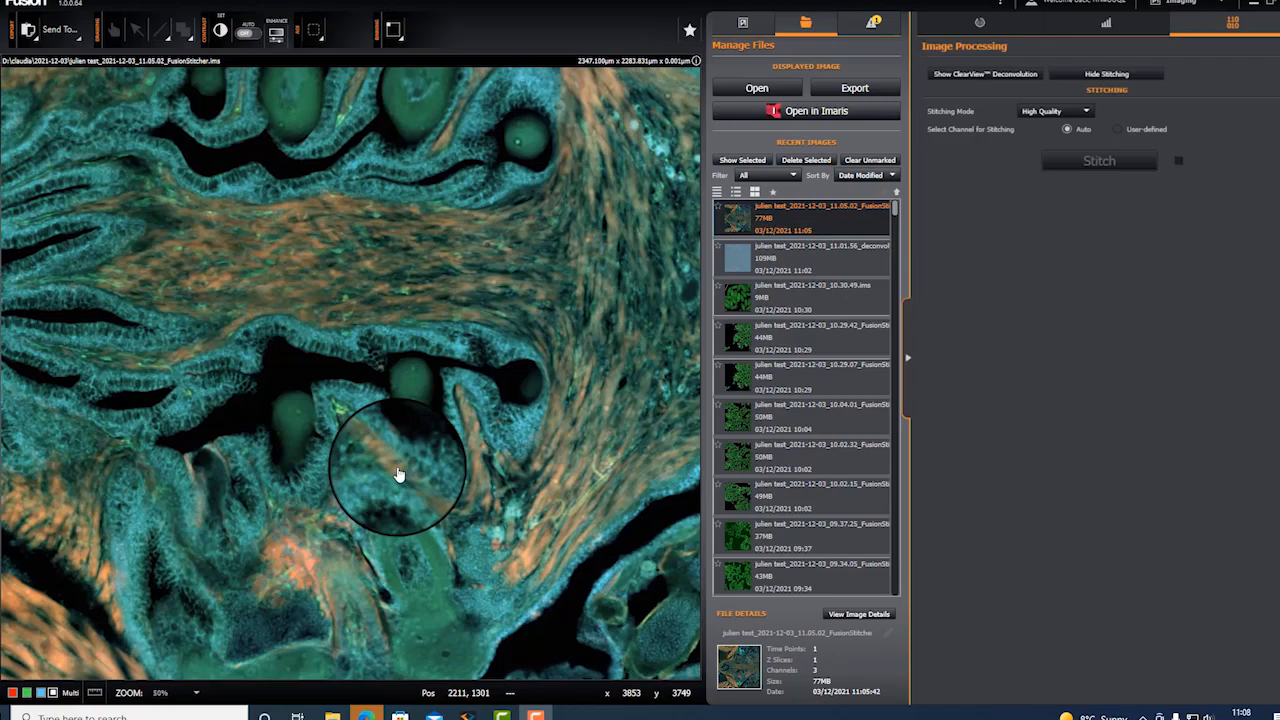
scroll(396, 465, down, 2)
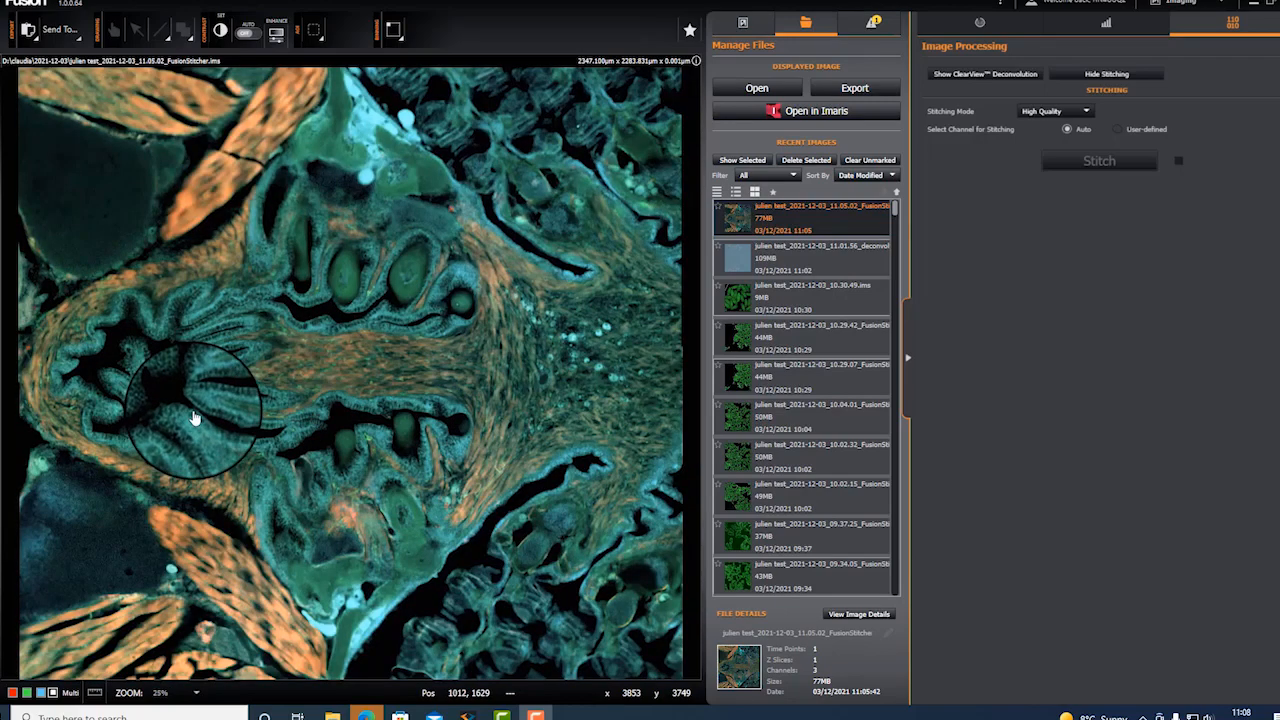
scroll(450, 362, up, 2)
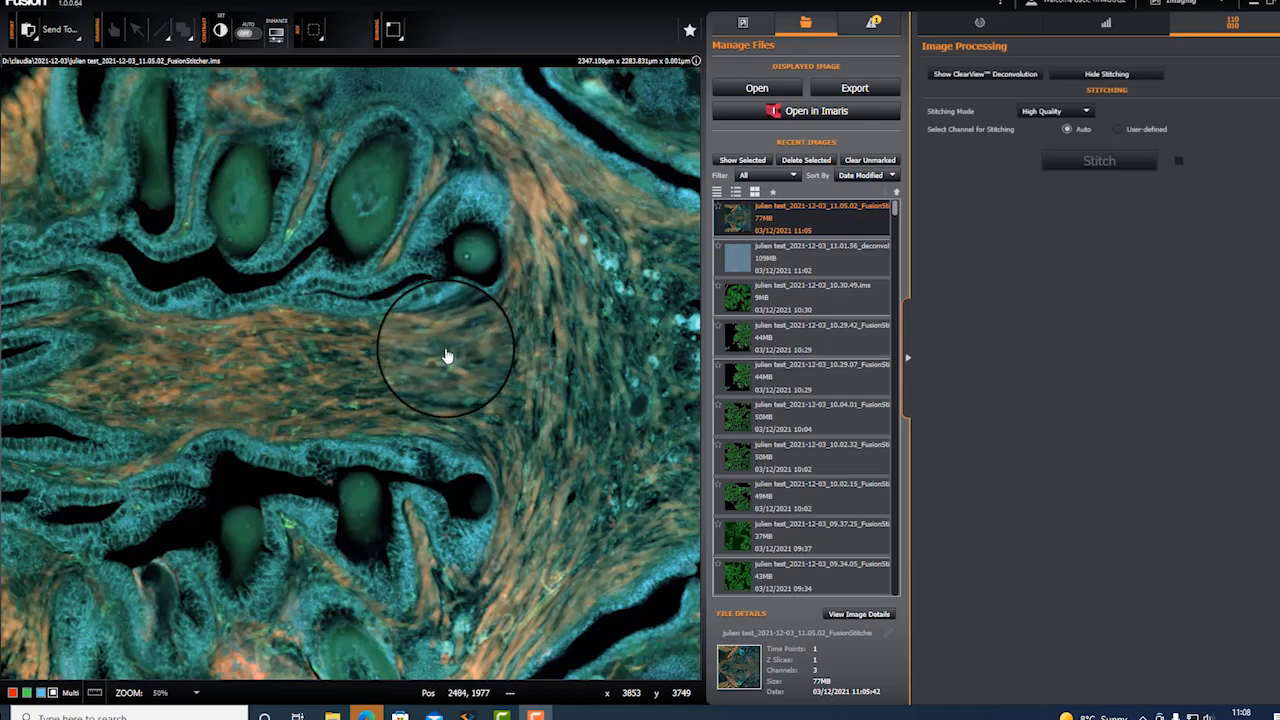
Step: Check the available stitching modes and channel selection options, keeping the High Quality mode
click(1088, 113)
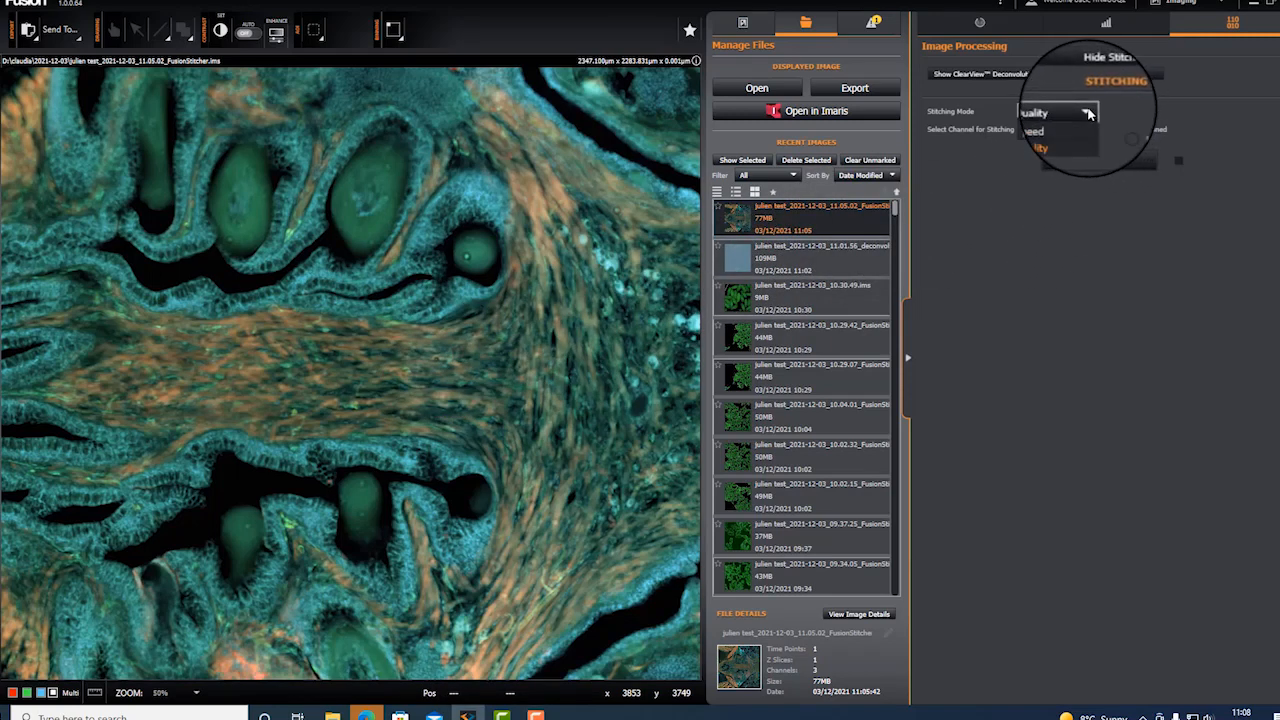
click(1058, 137)
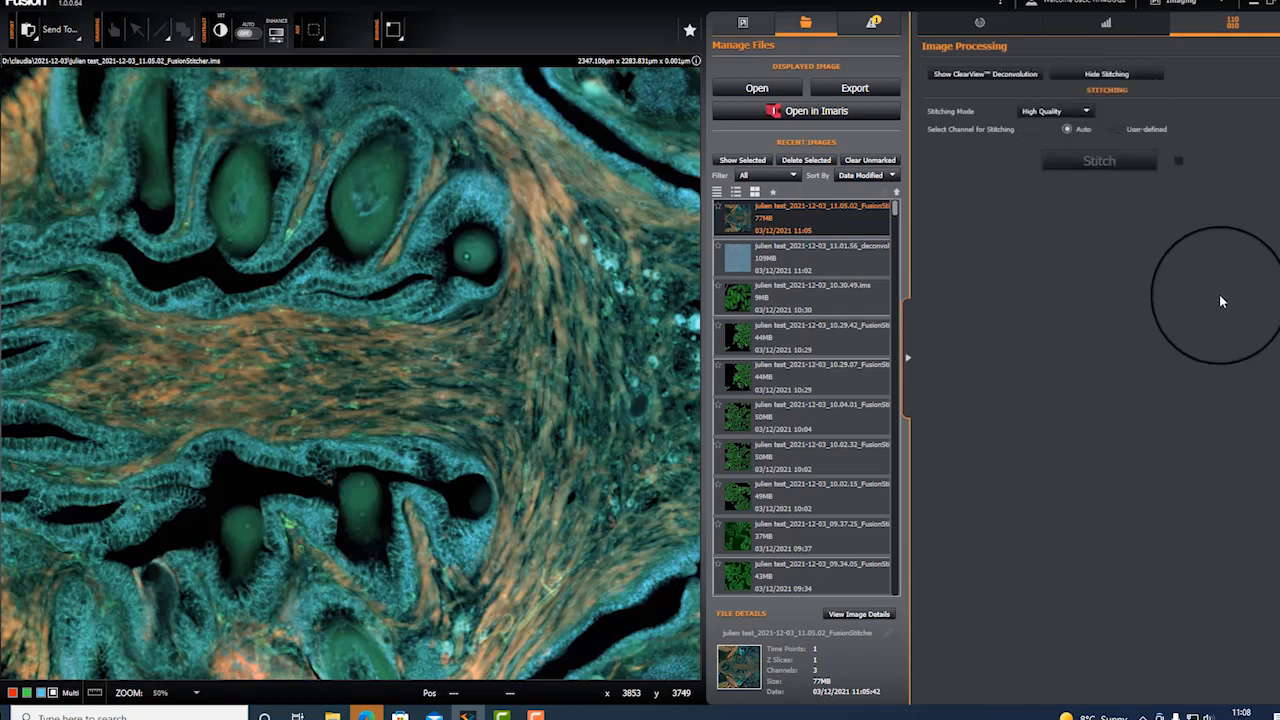
click(1088, 113)
click(1040, 147)
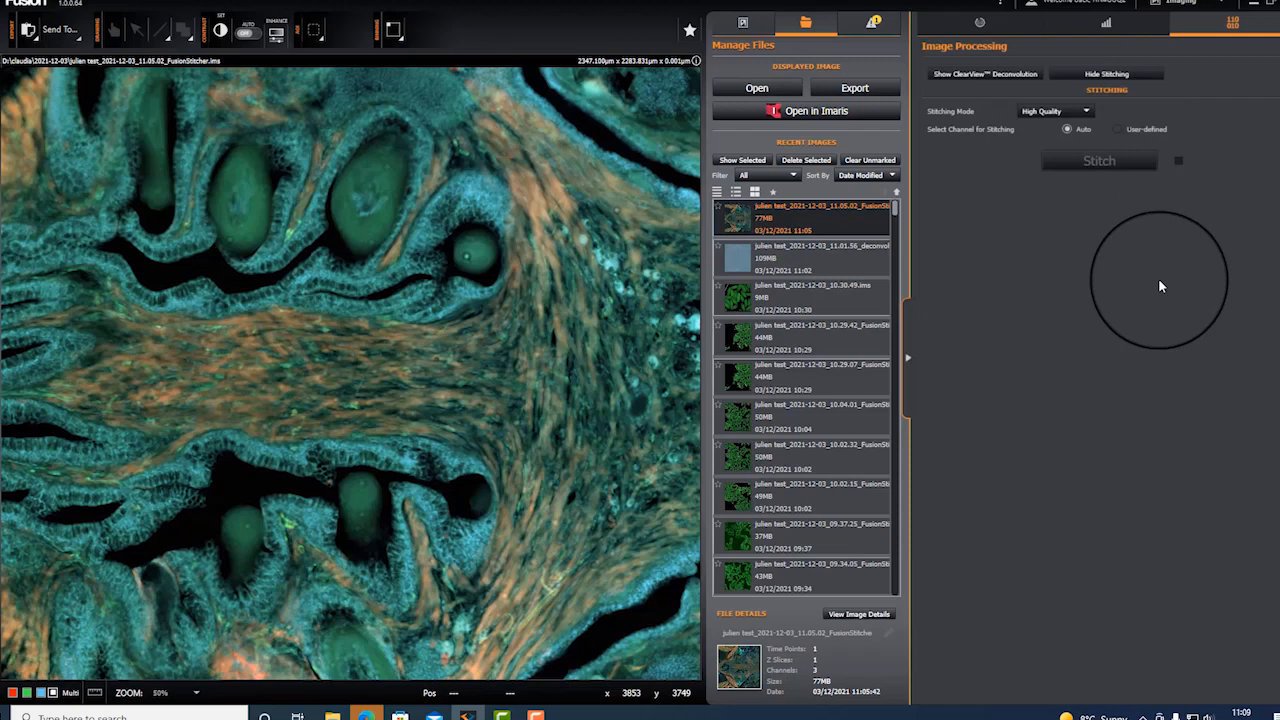
click(1118, 130)
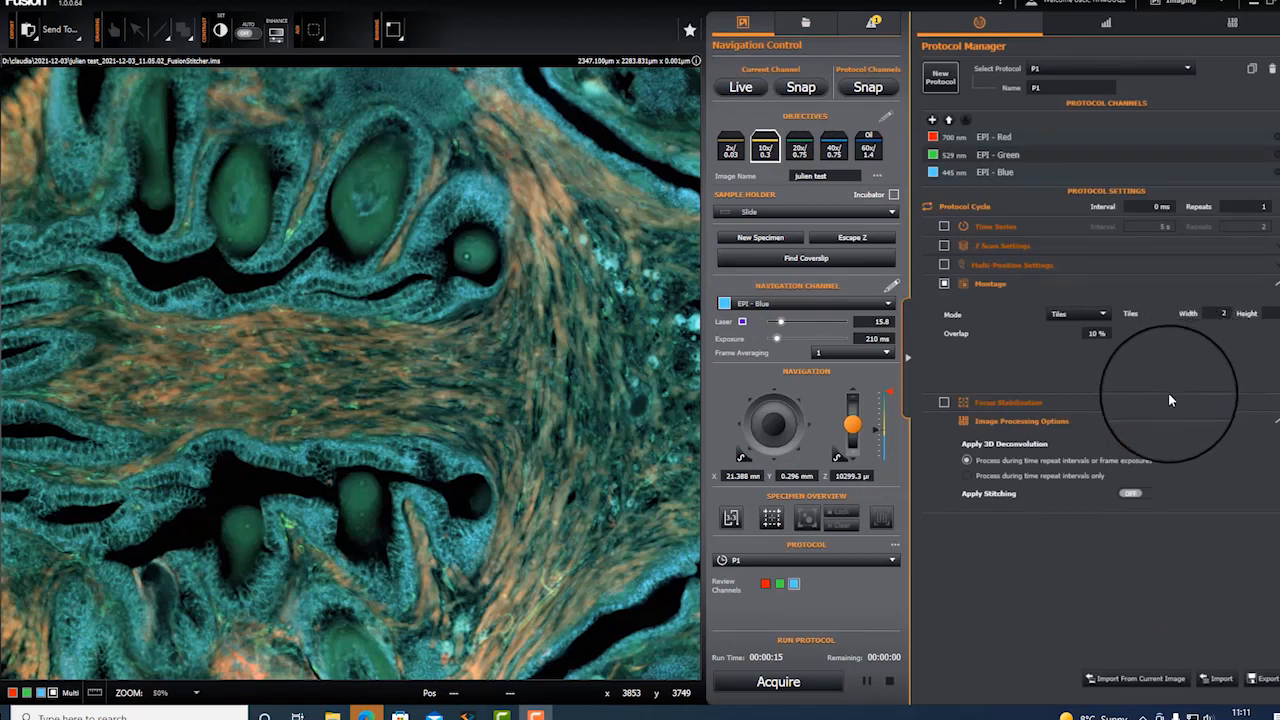
Step: Compare the Tiles and Perimeter montage modes in protocol P1, keeping Tiles
click(1100, 316)
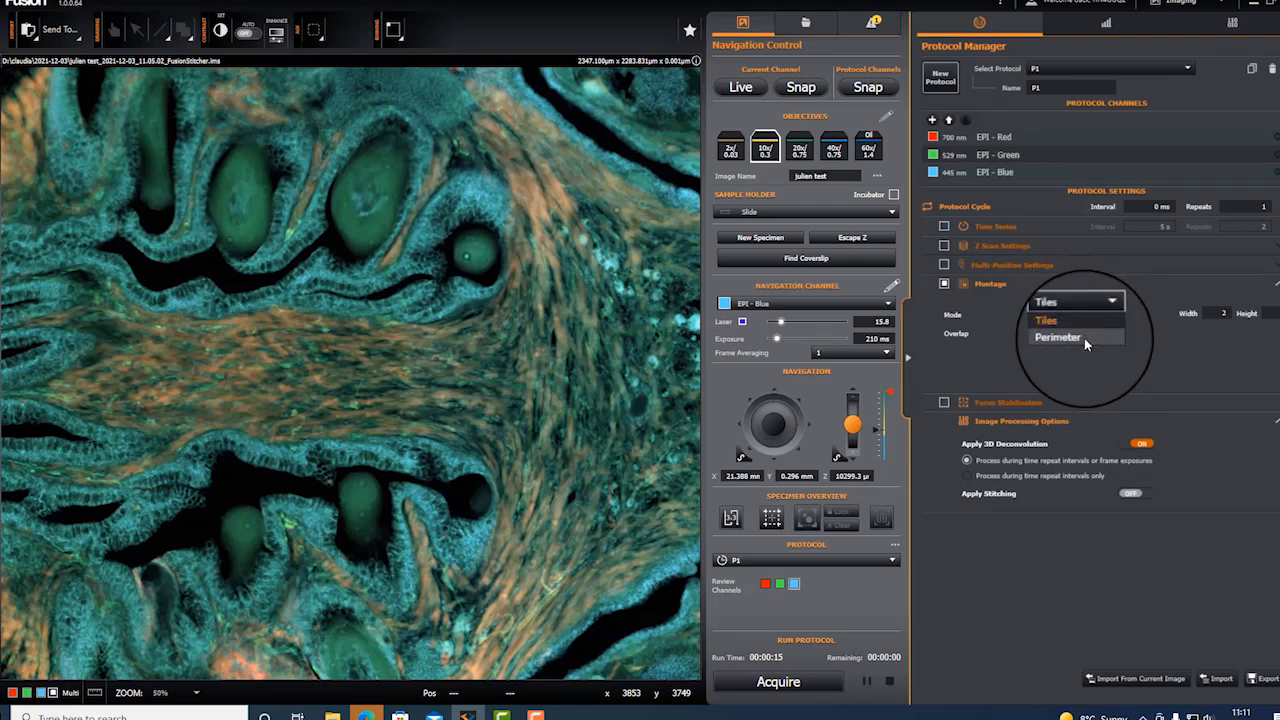
click(1082, 331)
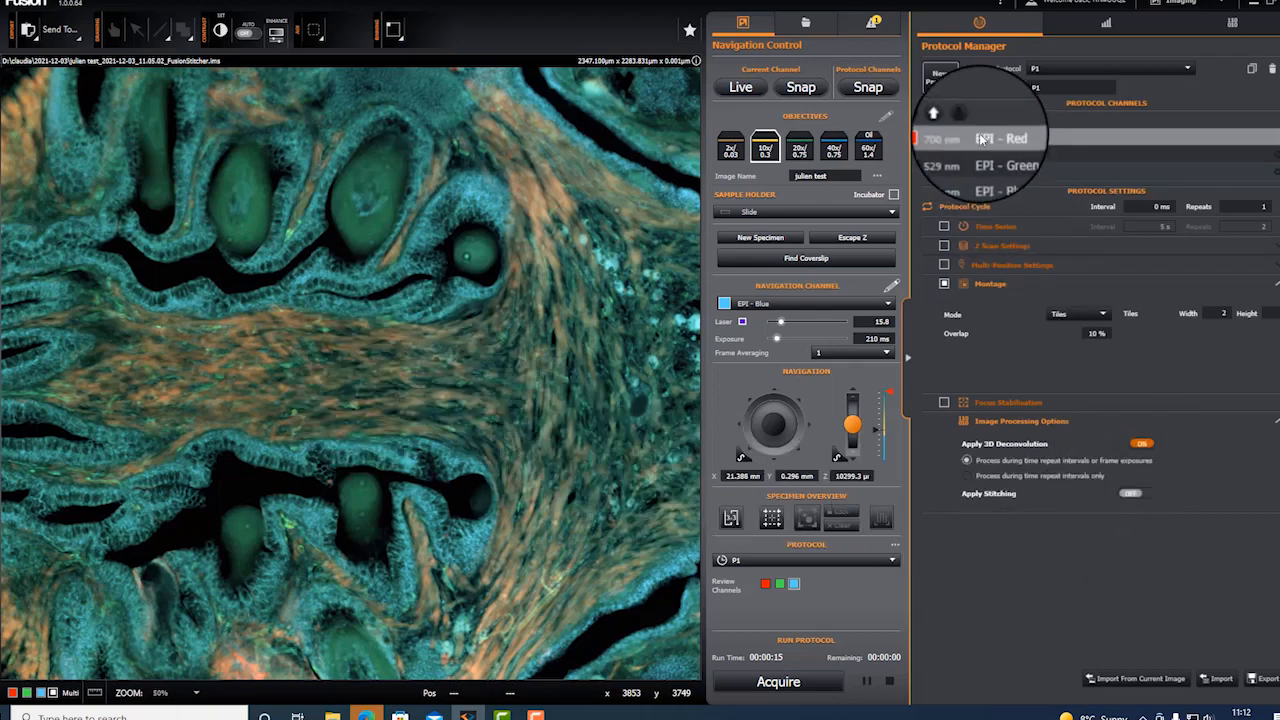
Step: Turn off 3D deconvolution in protocol P1 and try the automatic stitching option, leaving it off
click(1120, 444)
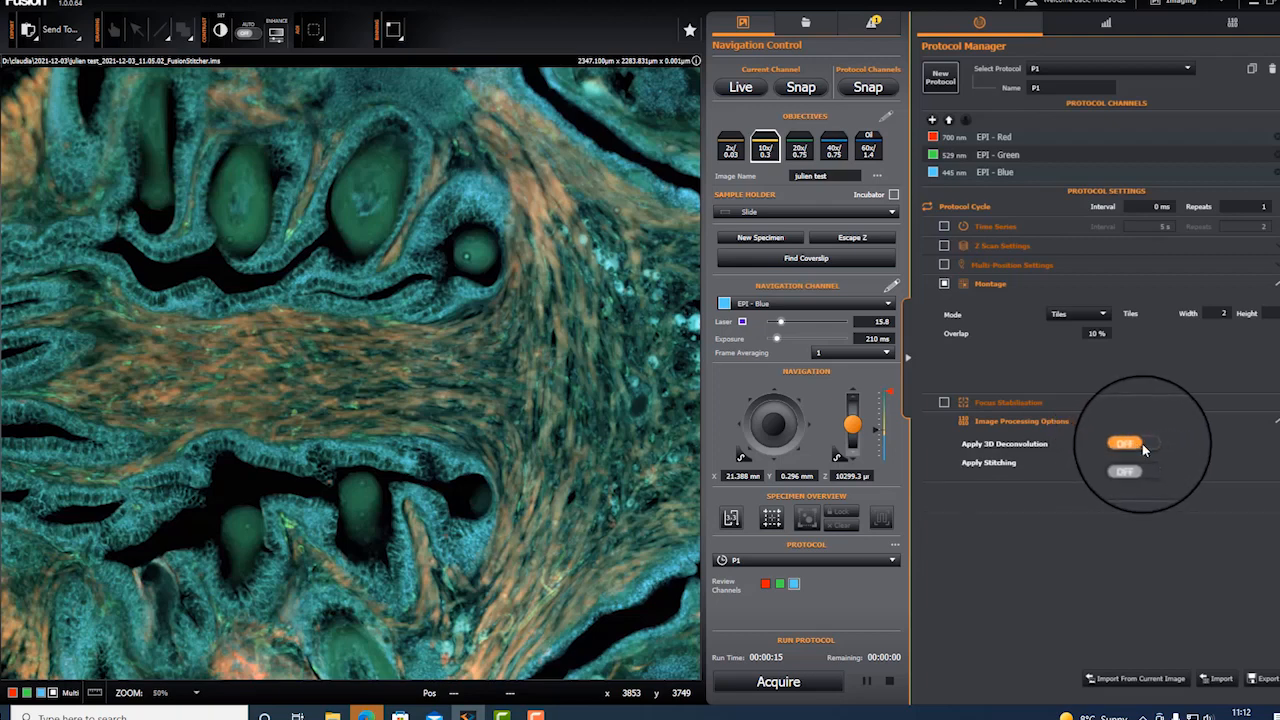
click(1141, 444)
click(1127, 445)
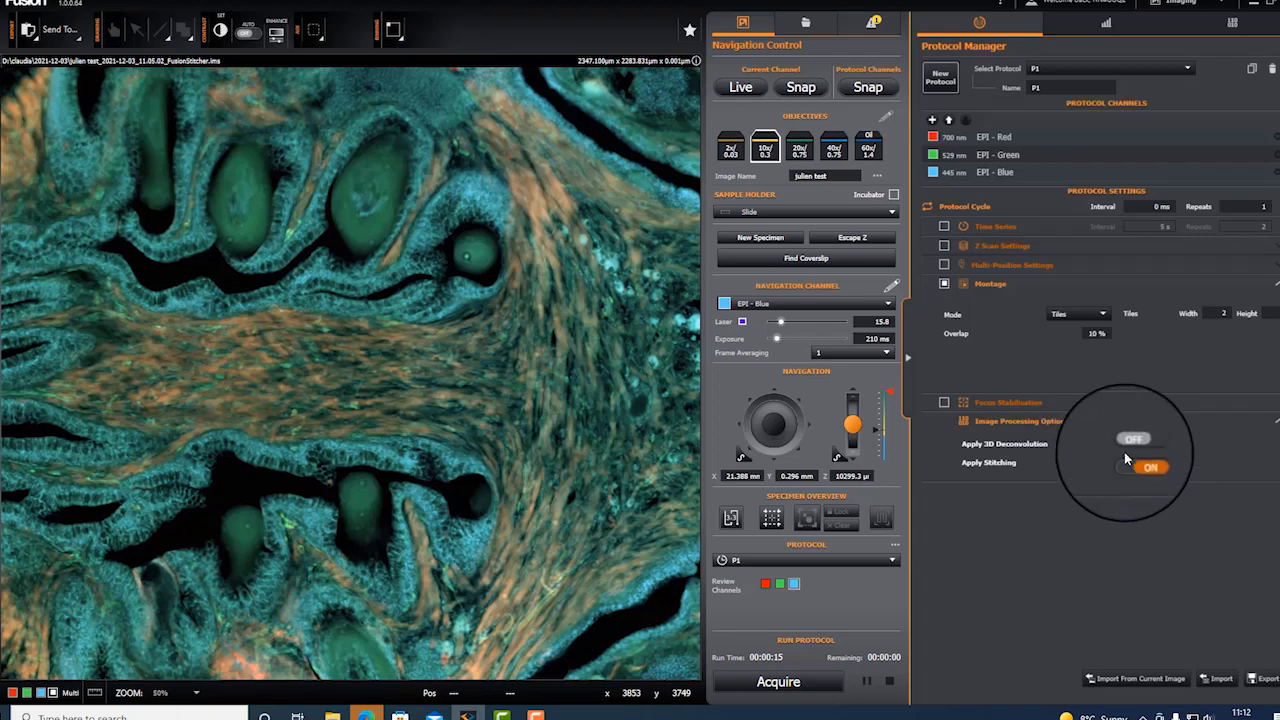
click(1124, 463)
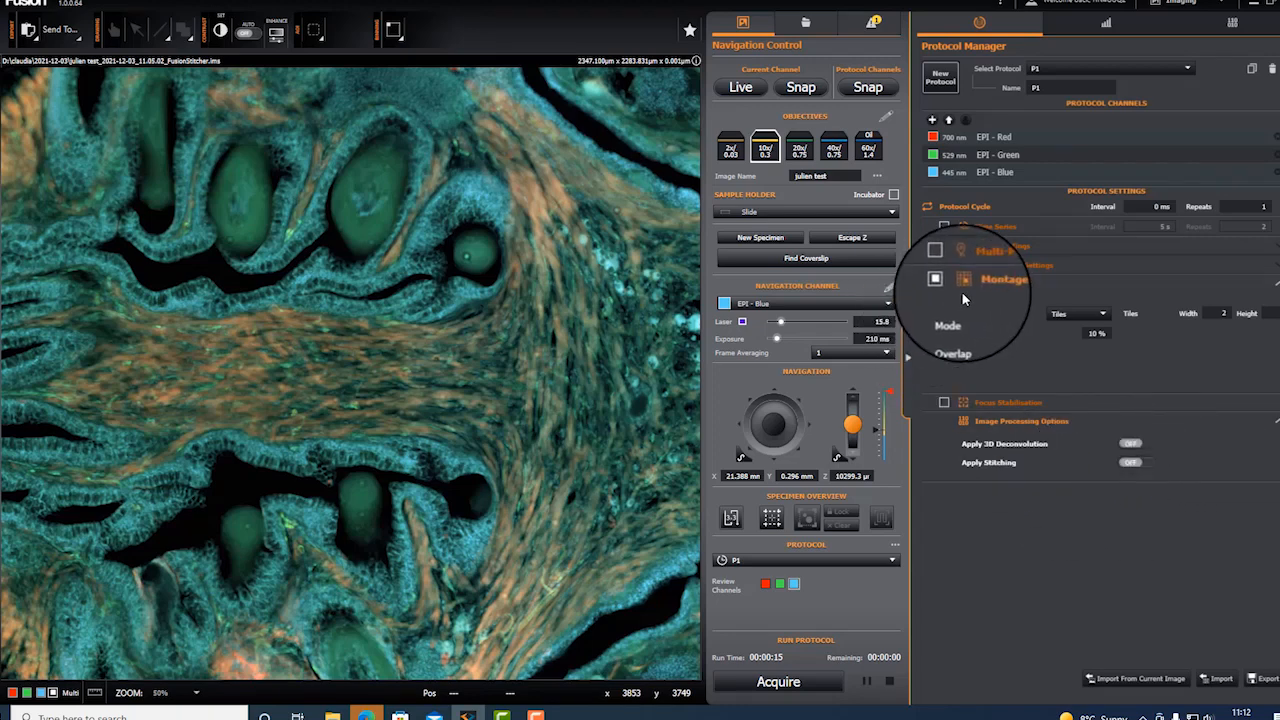